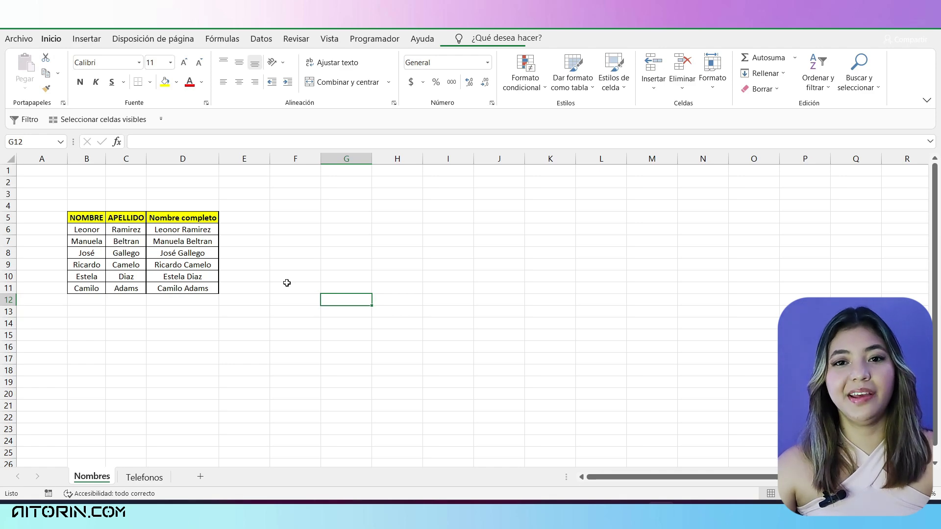
Step: Compare the Telefonos and Nombres sheets, then select the full-name cell D6 on Nombres
click(159, 231)
click(145, 477)
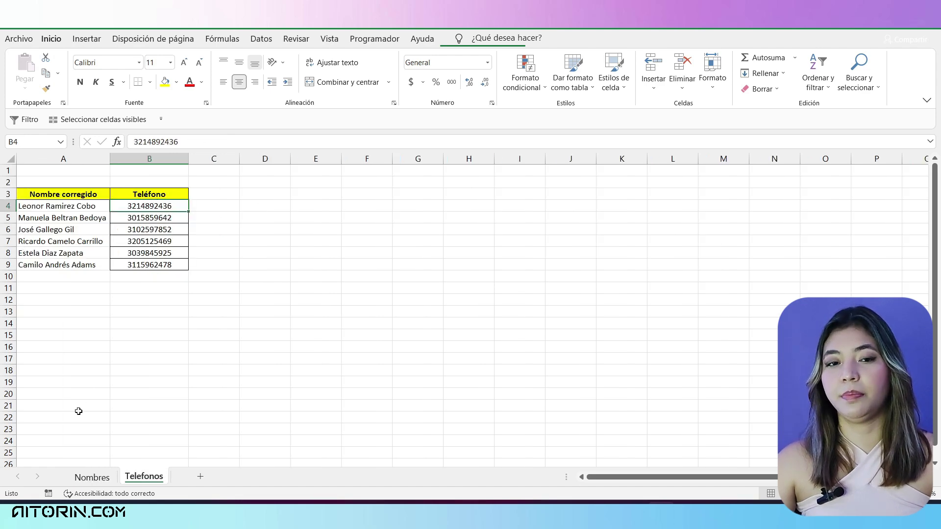
click(92, 477)
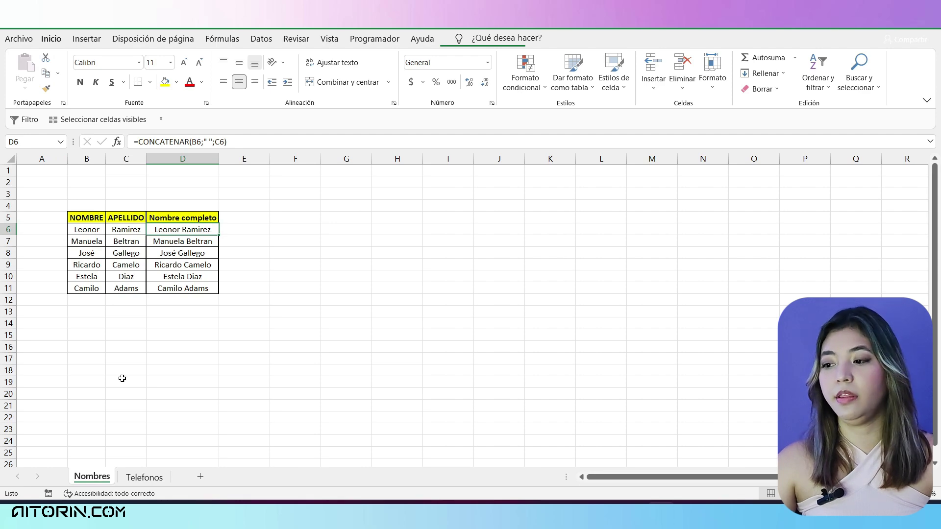
click(126, 480)
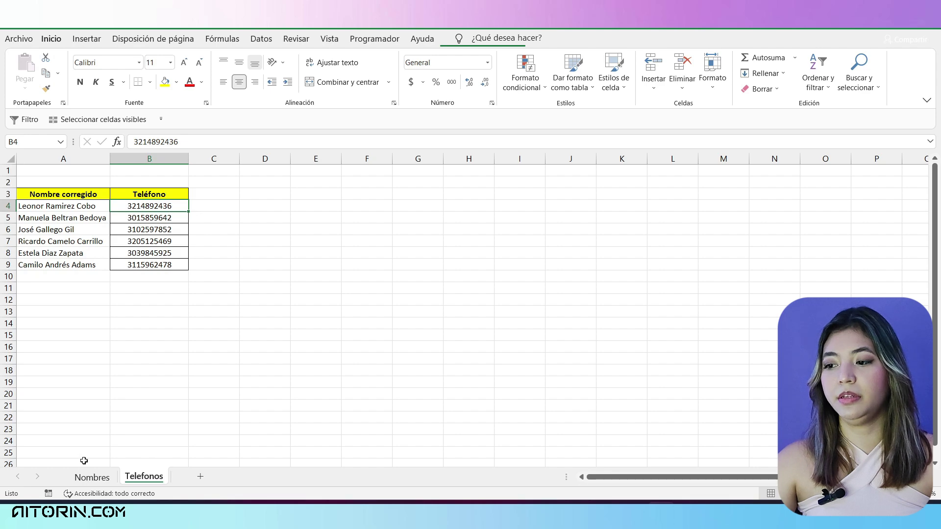
click(89, 478)
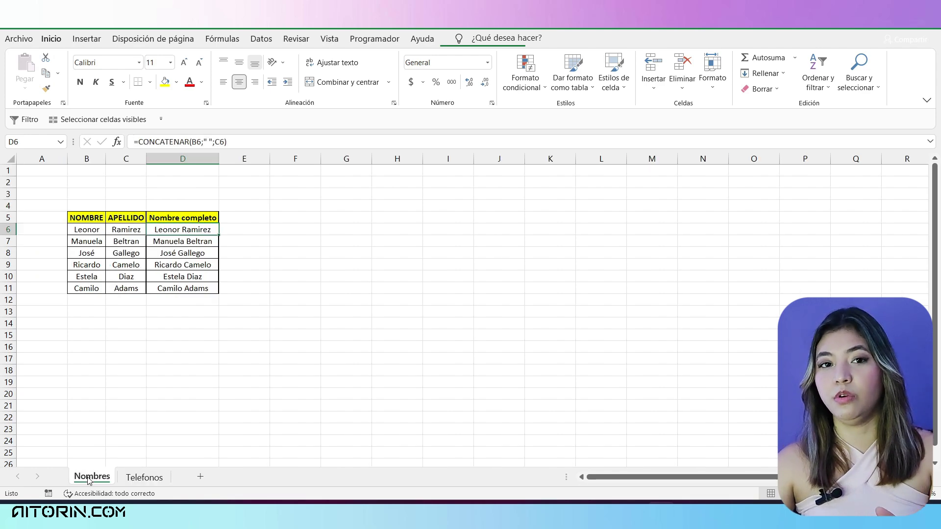
click(238, 224)
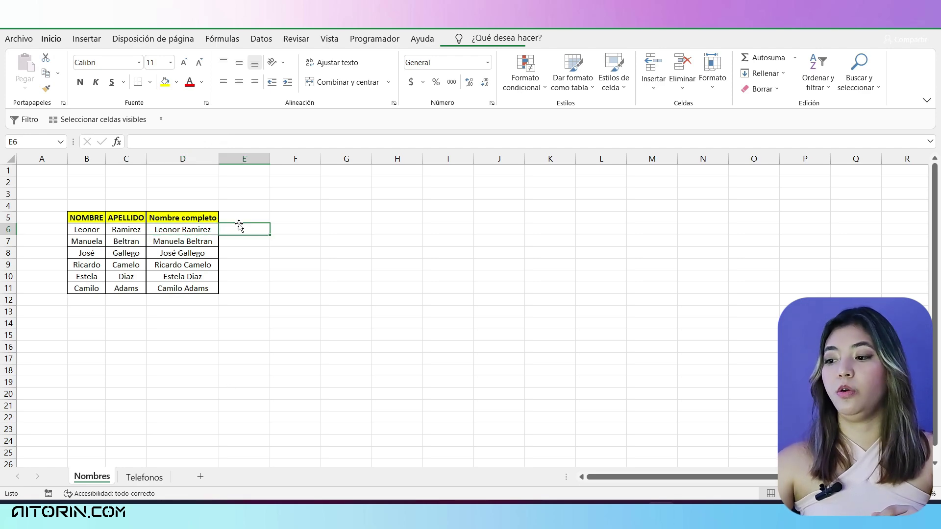
key(Left)
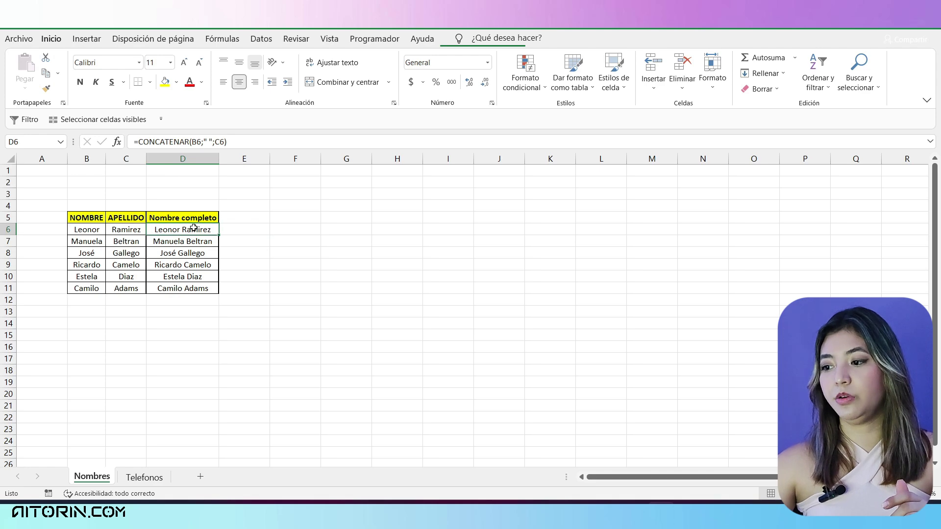
Step: Hyperlink cell D6 to cell B4 of the Telefonos sheet
right_click(191, 229)
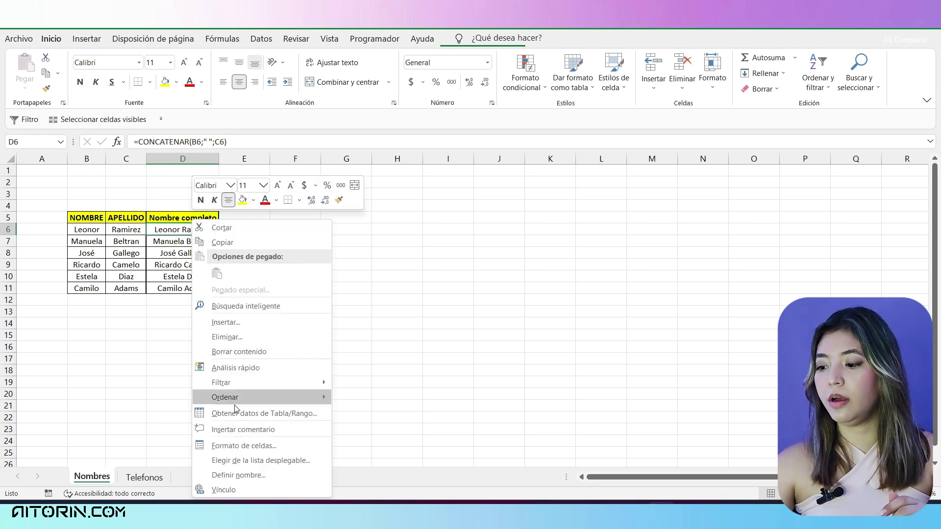
click(221, 490)
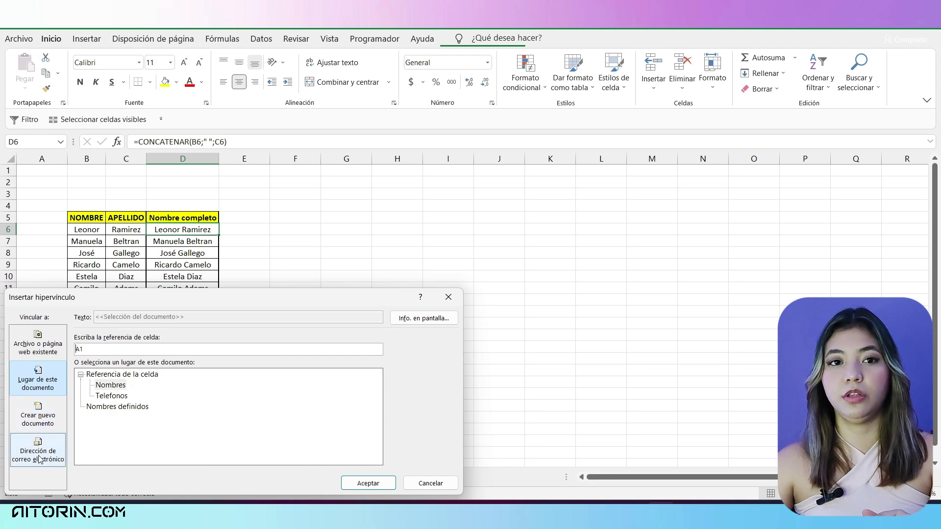
click(110, 395)
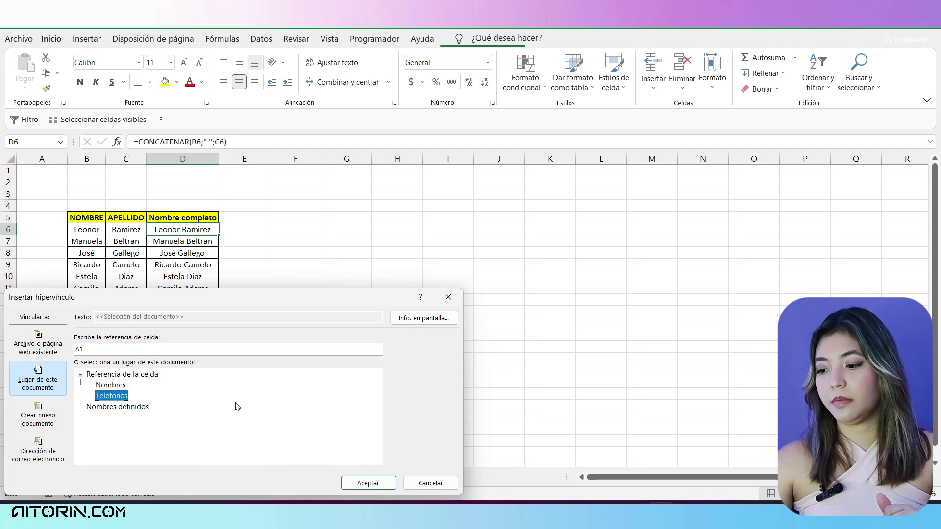
double_click(89, 351)
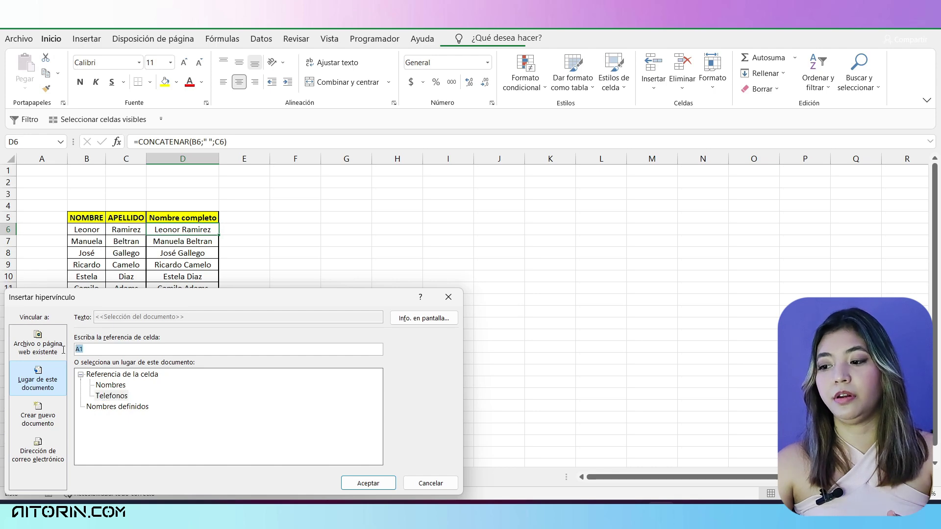
key(BackSpace)
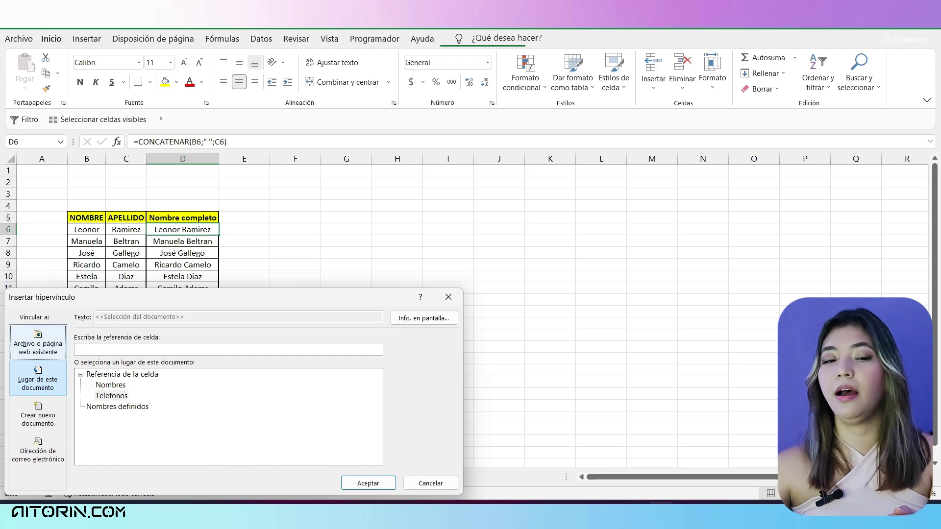
text(B4)
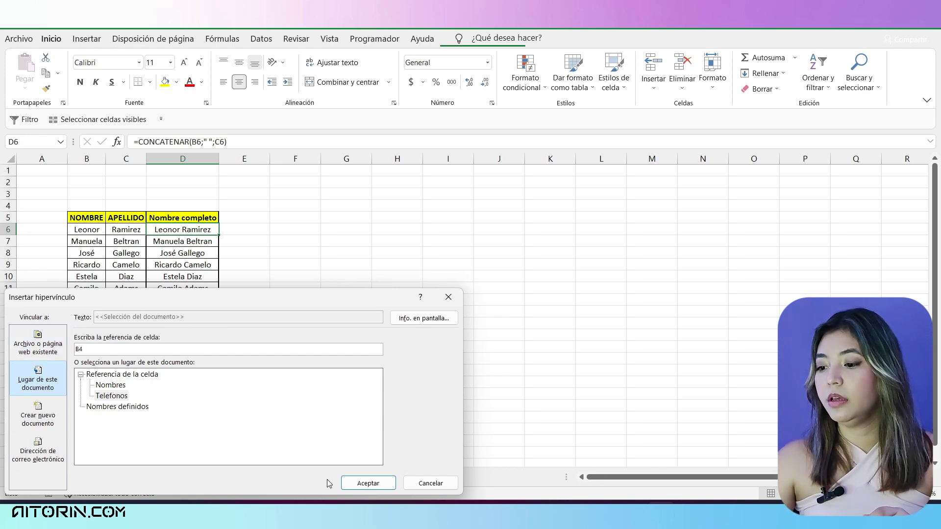
click(357, 488)
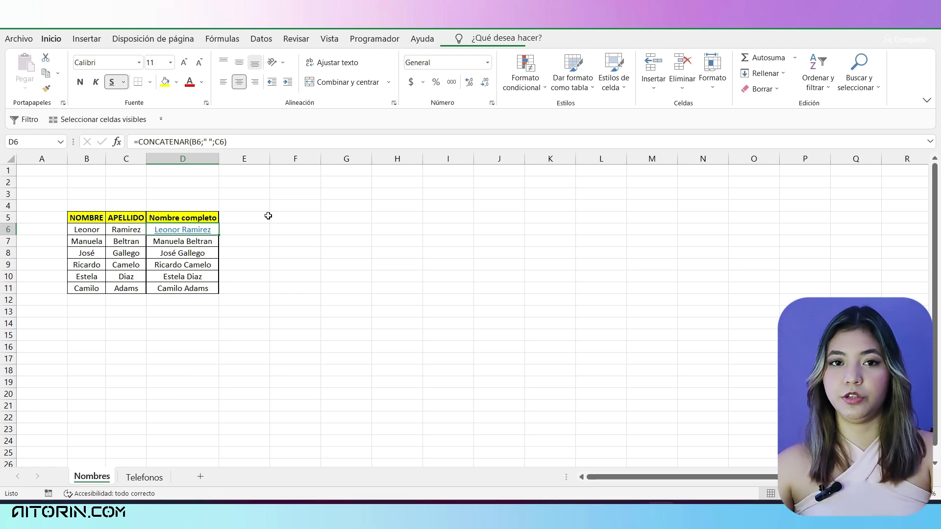
Step: Set the D6 link's screen tip to 'Este vinculo me muestra el telefono', correcting the 'meustra' typo
right_click(200, 236)
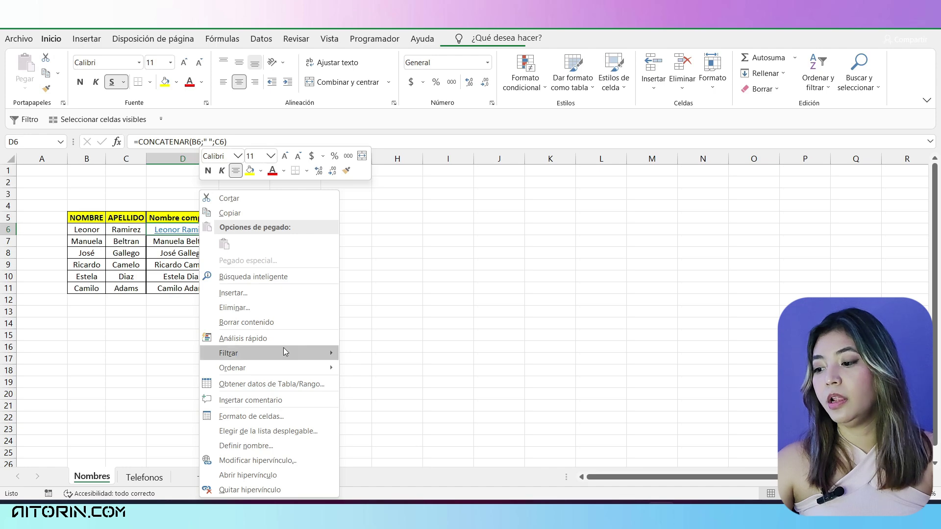
click(257, 462)
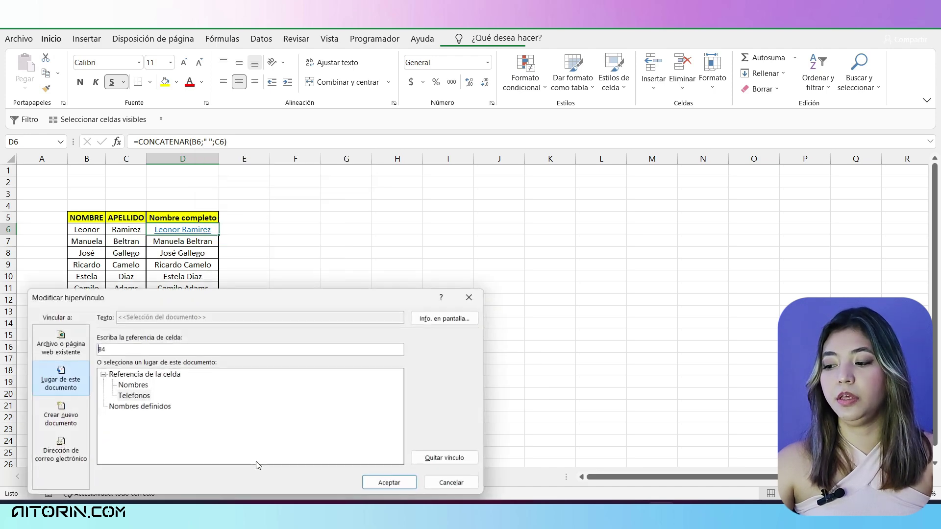
click(460, 320)
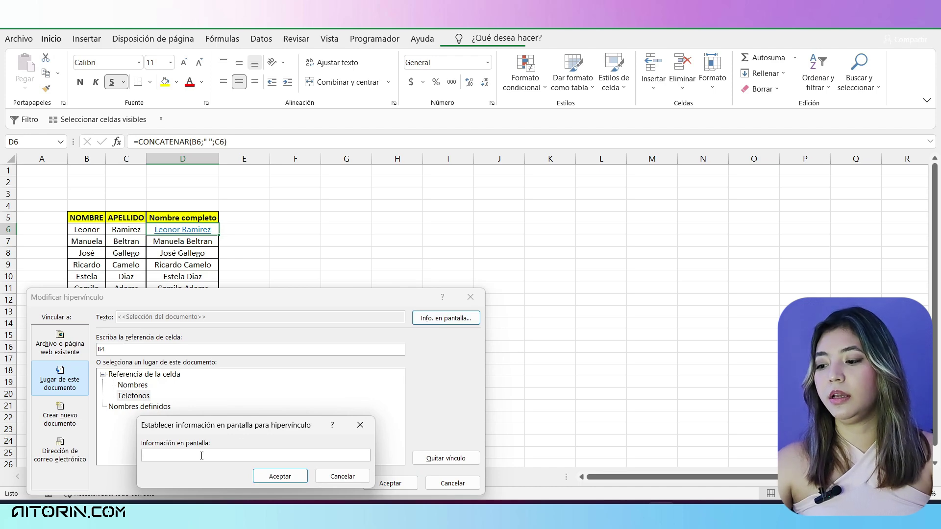
text(E)
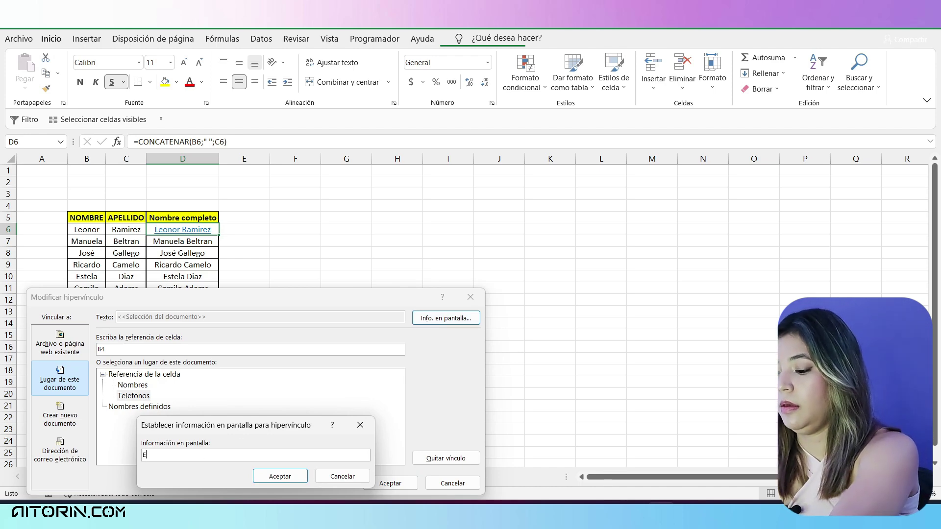
text(ste vincul)
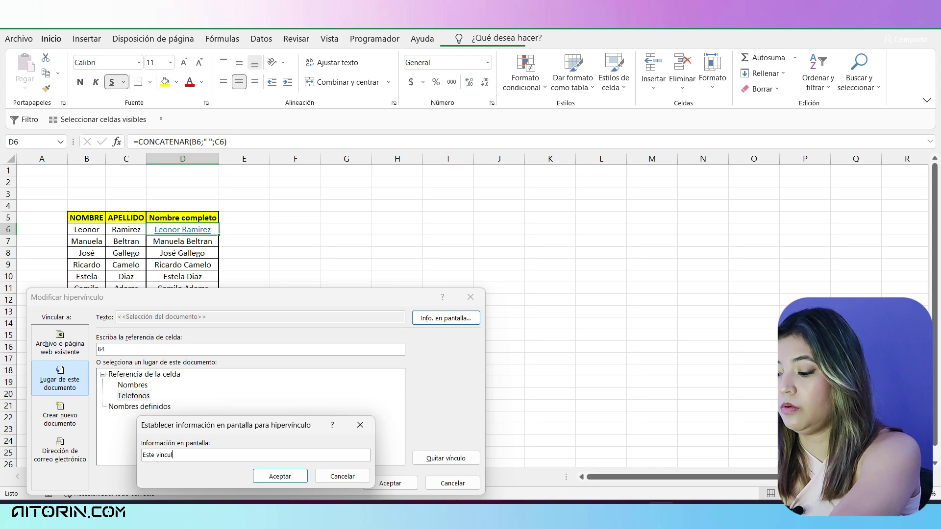
text(o me meus)
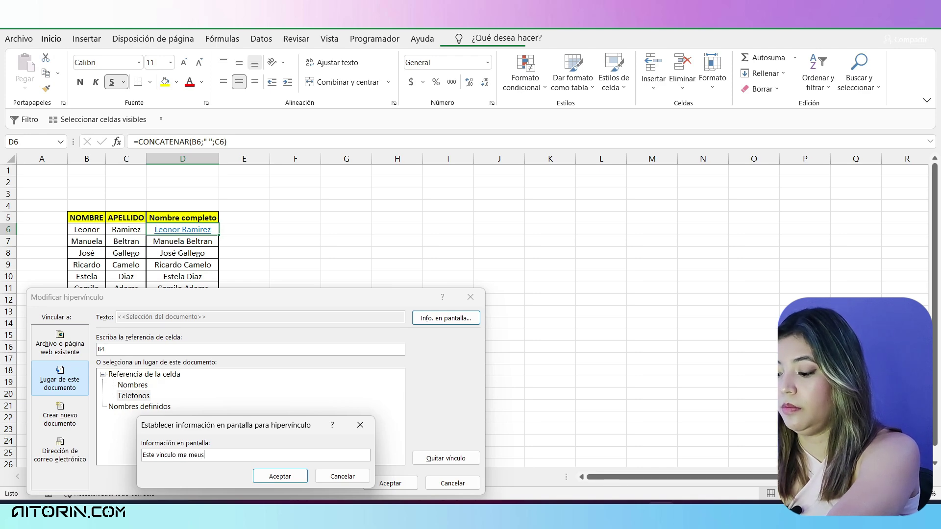
text(tra el telefo)
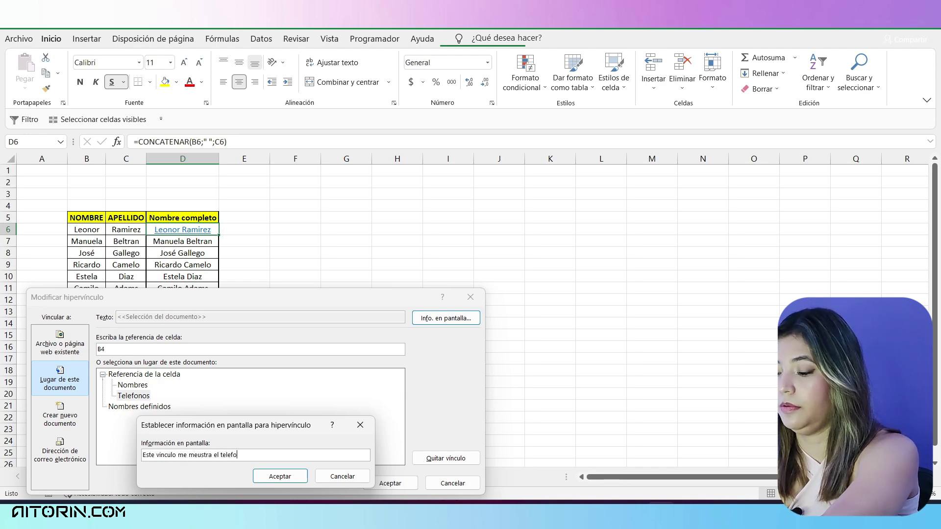
text(no)
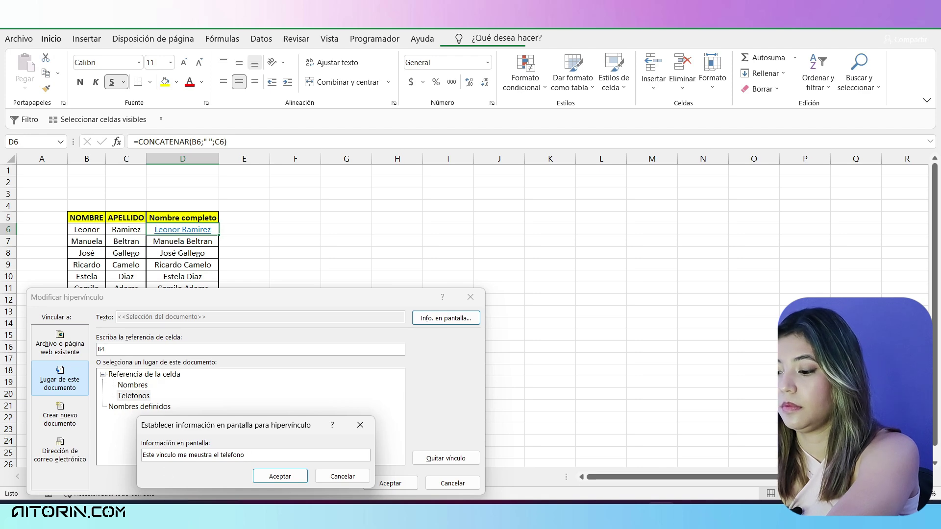
click(204, 457)
key(BackSpace)
key(BackSpace)
key(BackSpace)
text(ues)
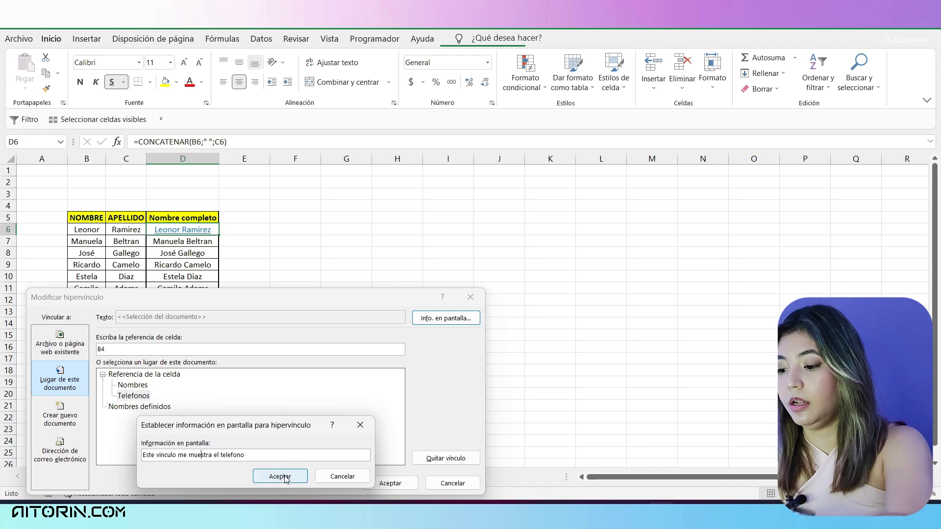
click(280, 477)
Step: Save the screen tip, test the D6 link to Telefonos B4, then return to Nombres and select F6
click(375, 484)
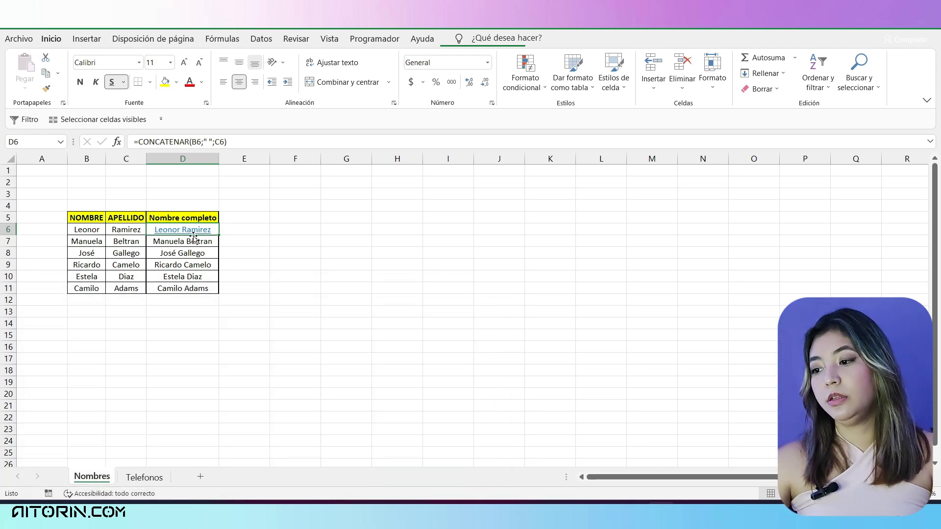
mouse_move(183, 230)
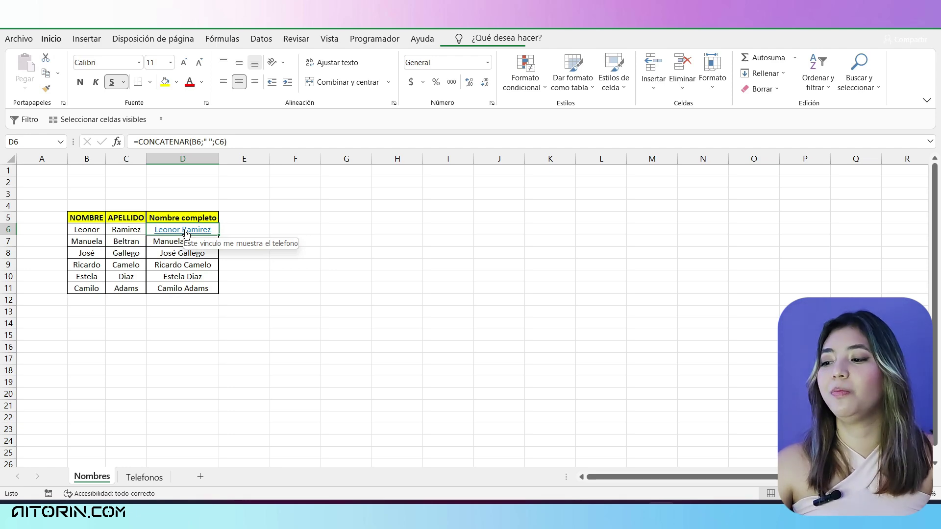
click(187, 233)
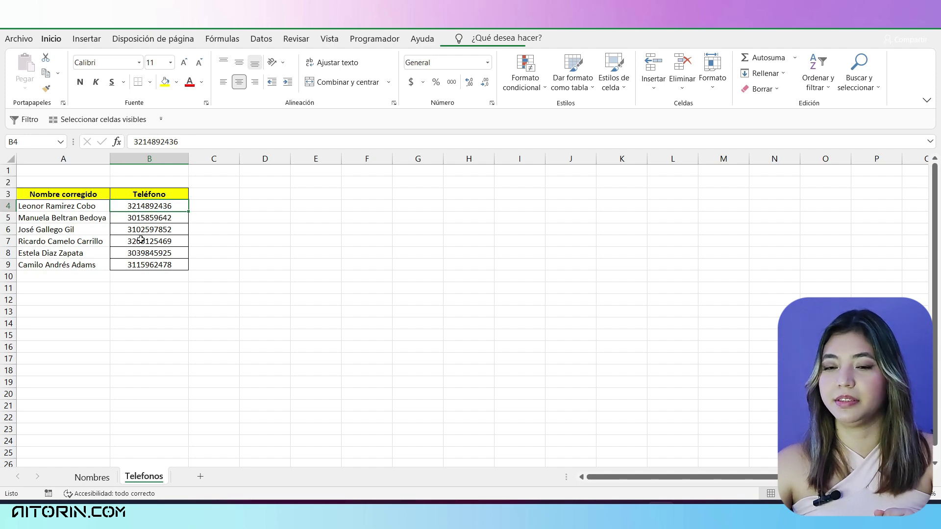
click(89, 478)
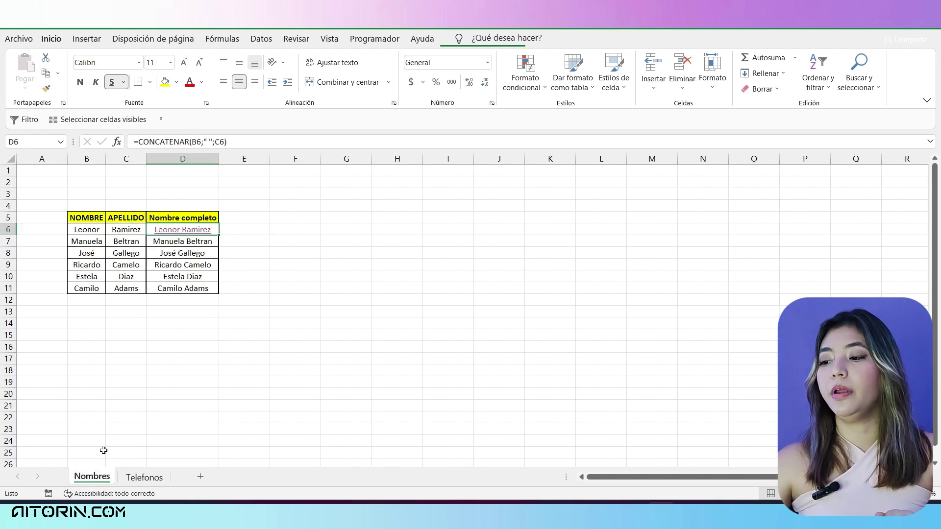
click(300, 228)
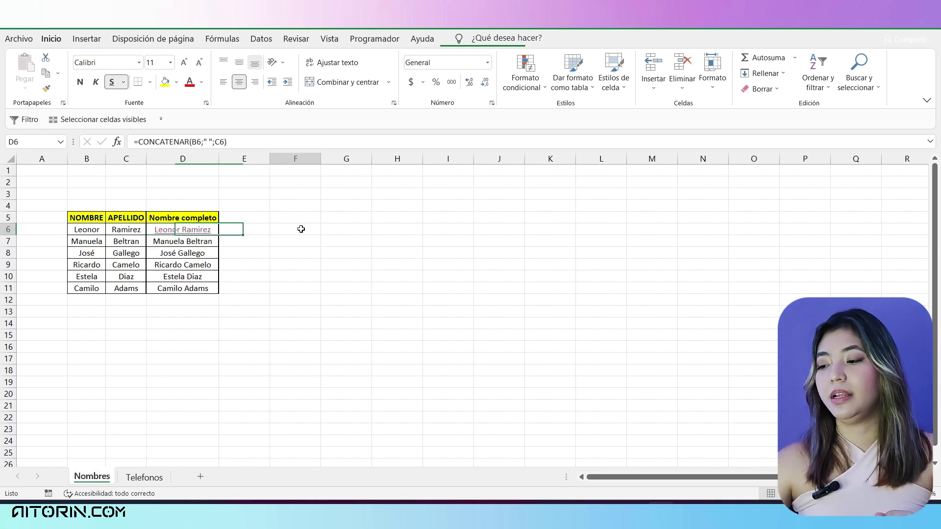
Step: Insert a blue Rectangle shape spanning roughly F4 to G9 on the Nombres sheet
click(93, 42)
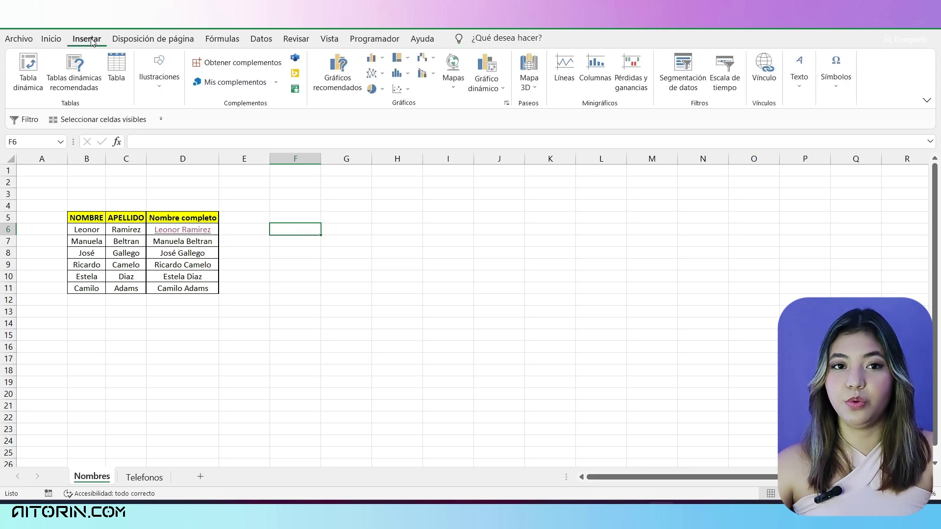
click(166, 92)
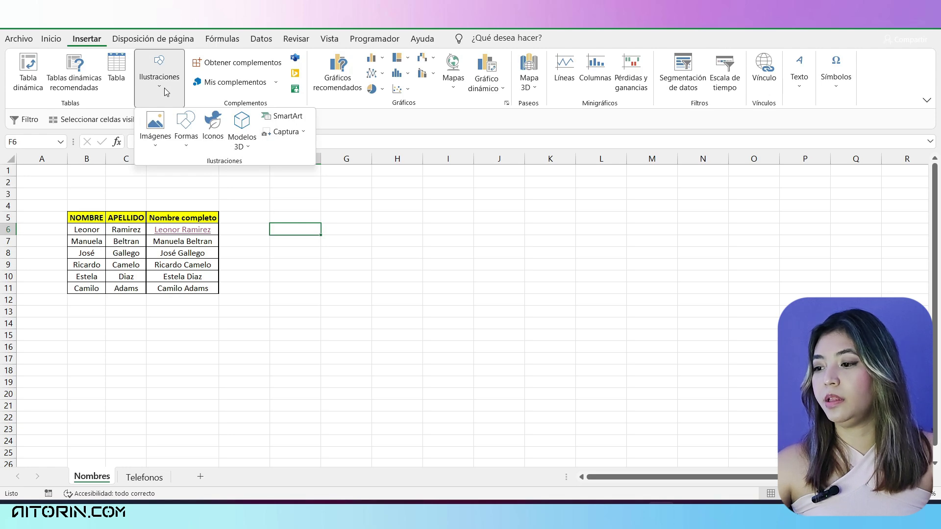
click(183, 147)
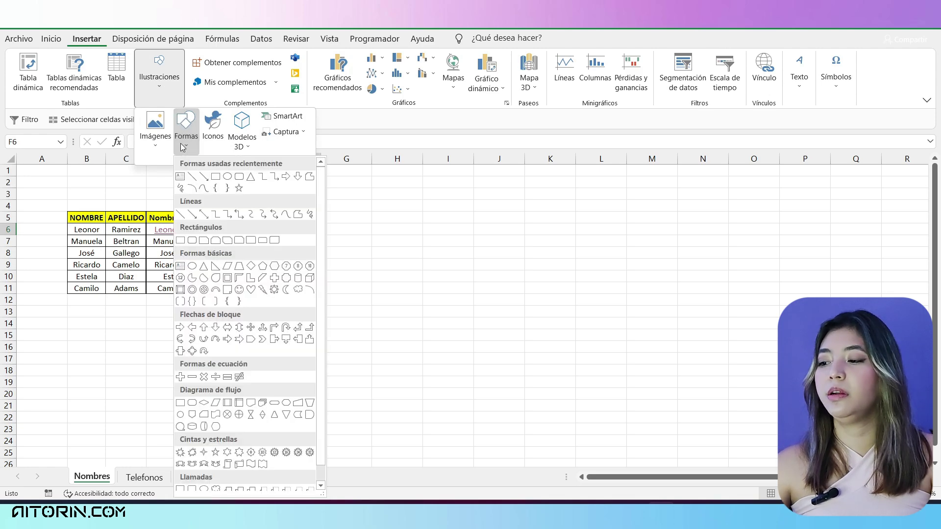
click(215, 177)
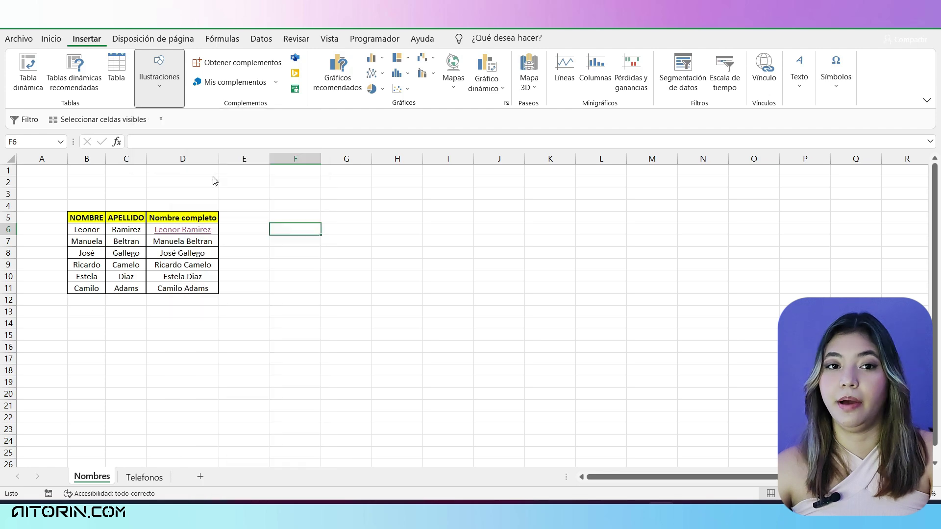
drag(267, 202, 360, 273)
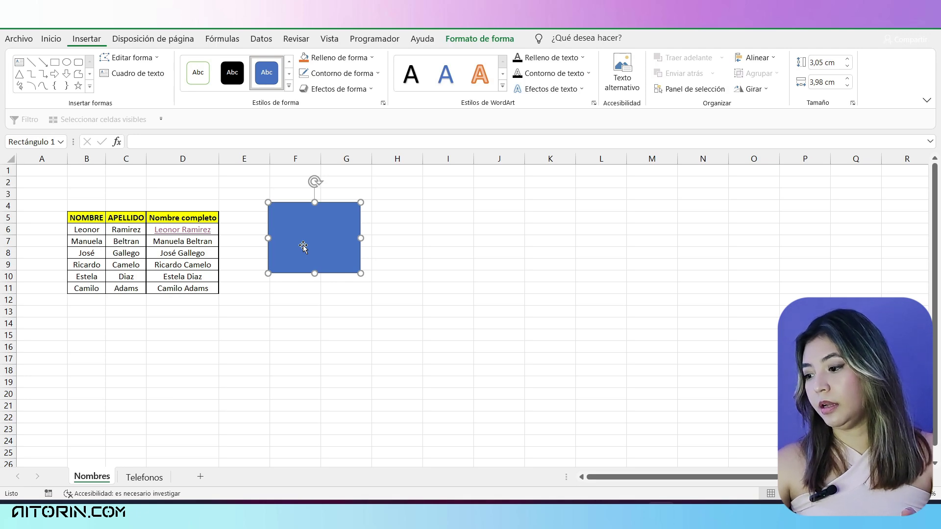
Step: Add the text 'VInculo' to the rectangle and shrink it to about 0.89 × 2.16 cm
right_click(332, 242)
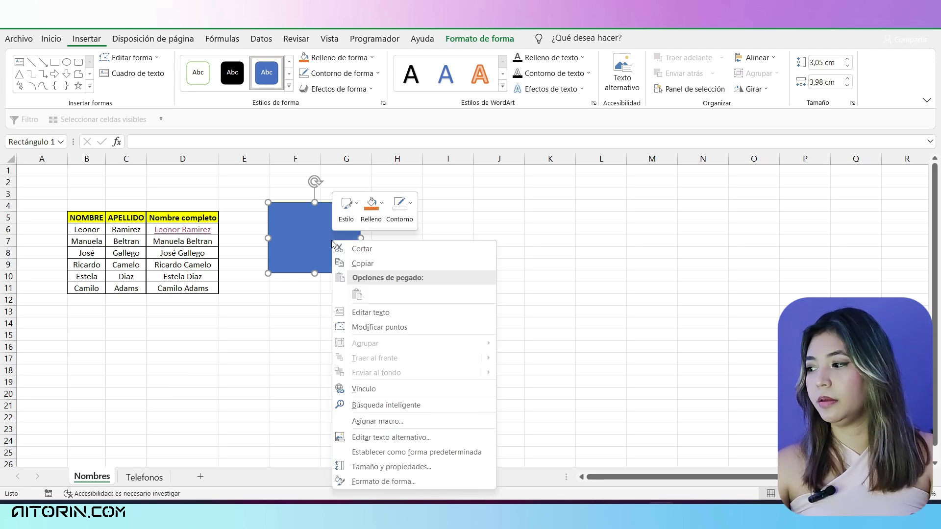
click(390, 438)
text(VInculo)
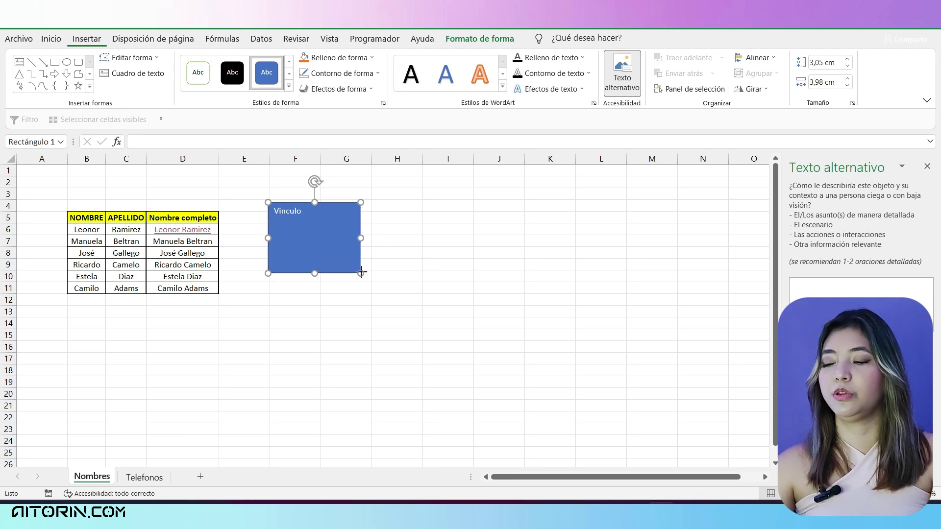
mouse_move(361, 273)
mouse_down()
mouse_move(319, 224)
mouse_move(319, 198)
mouse_up()
Step: Hyperlink the Vinculo shape to cell A1 of the Telefonos sheet, then select G5
right_click(318, 197)
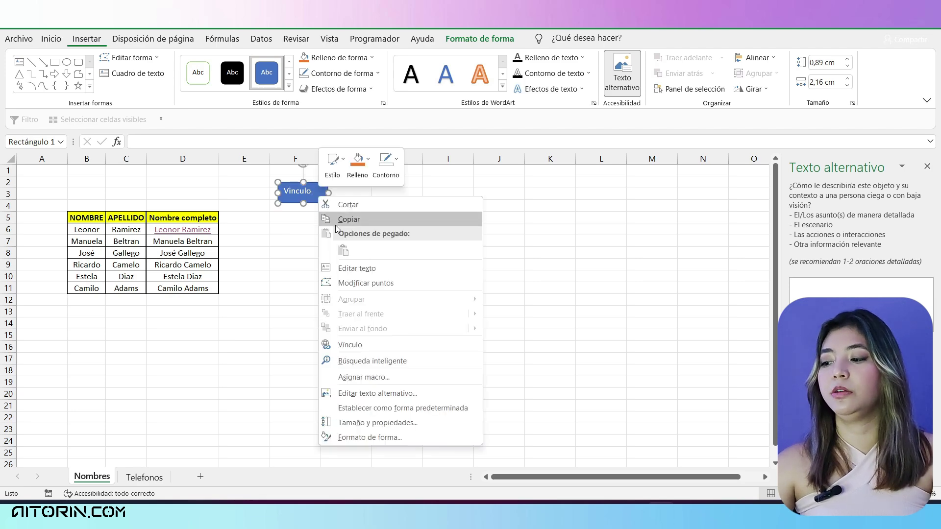
click(349, 346)
click(151, 323)
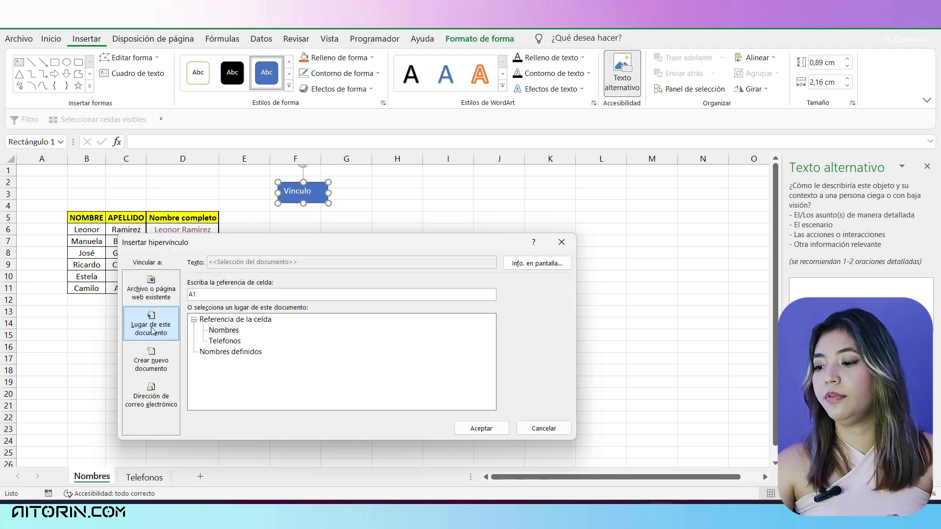
click(234, 343)
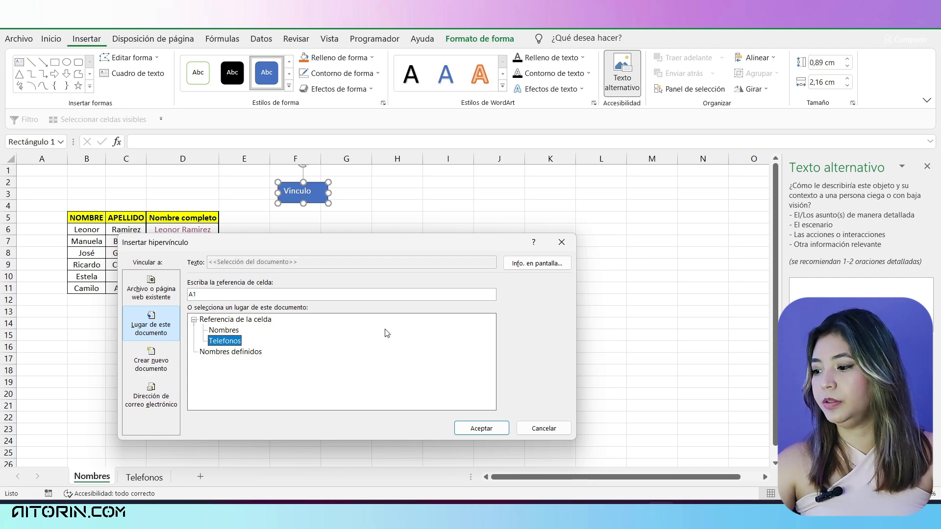
click(481, 428)
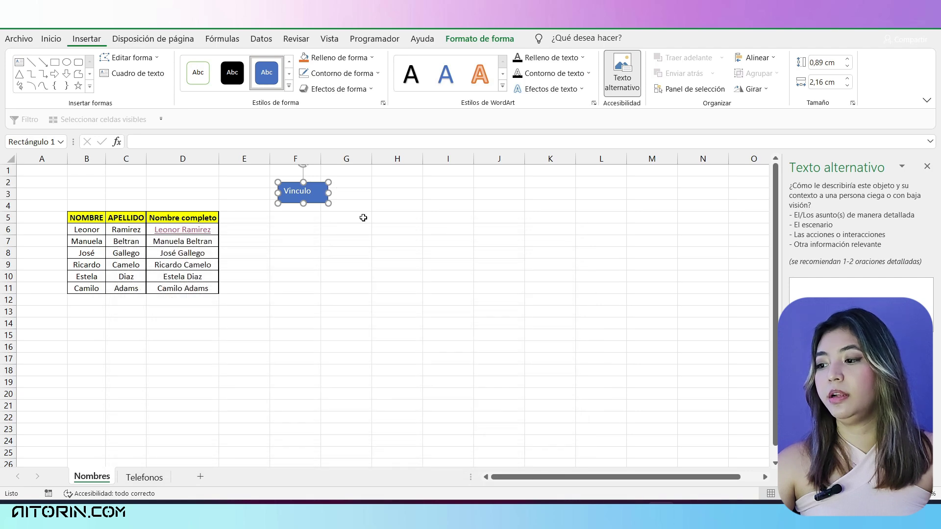
click(363, 218)
mouse_move(303, 194)
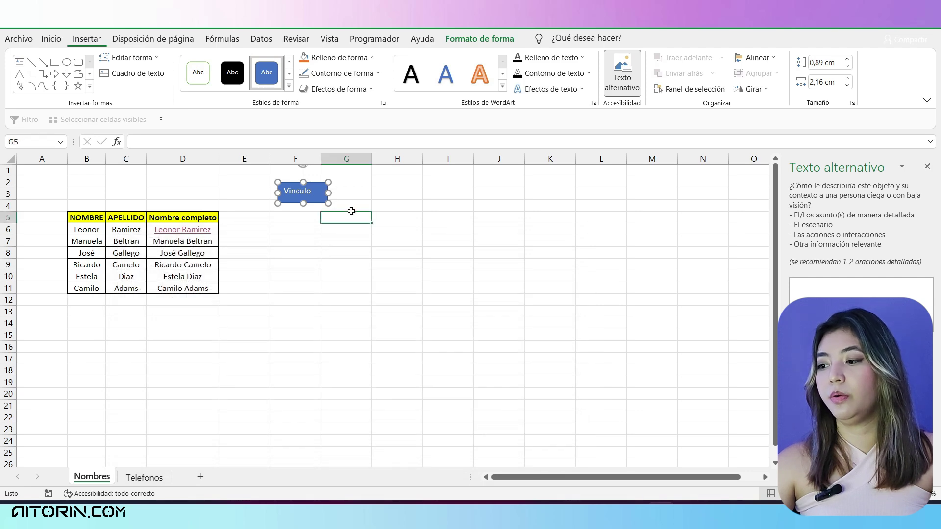
click(306, 198)
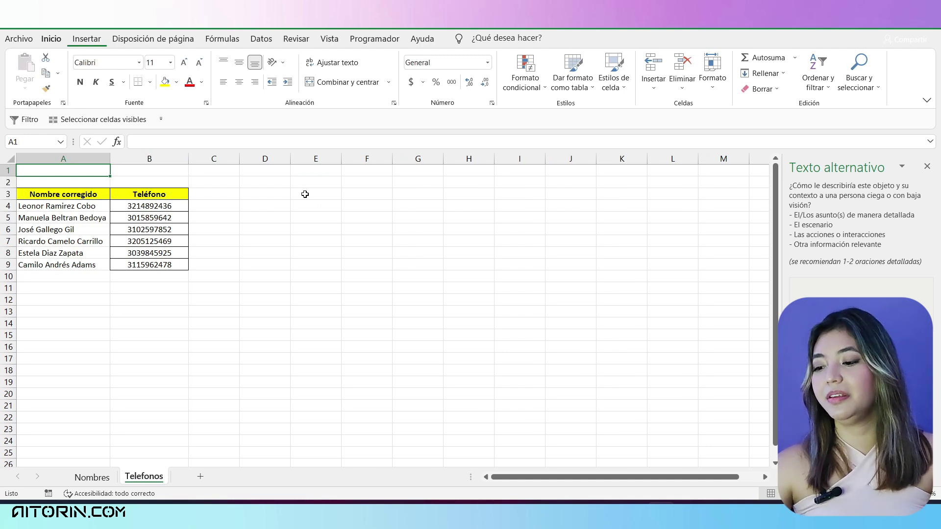
click(90, 478)
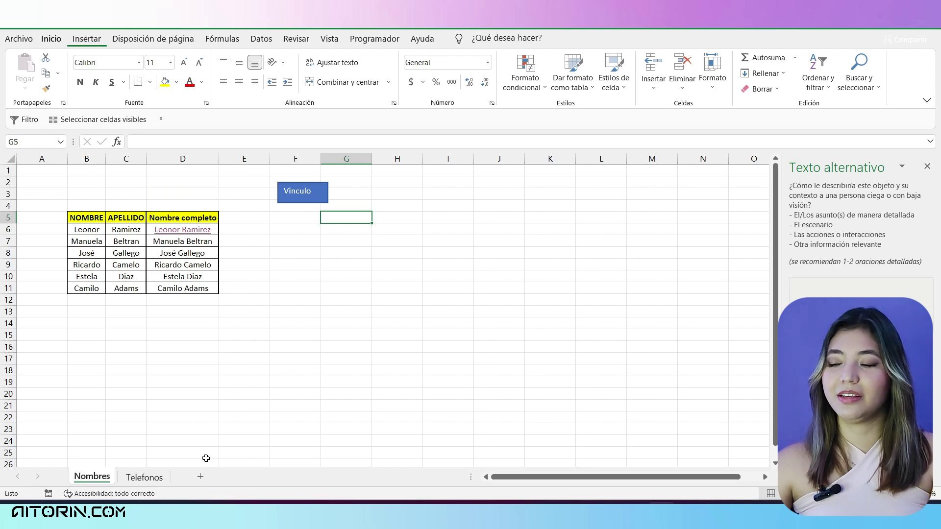